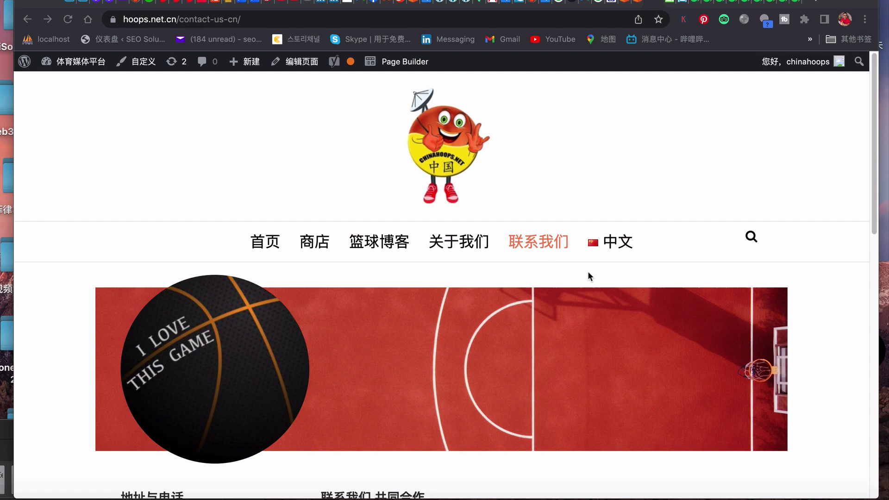
Scroll the hoops.net.cn contact page to the China Hoops WeChat and APP QR codes and the contact form.
scroll(588, 273, down, 3)
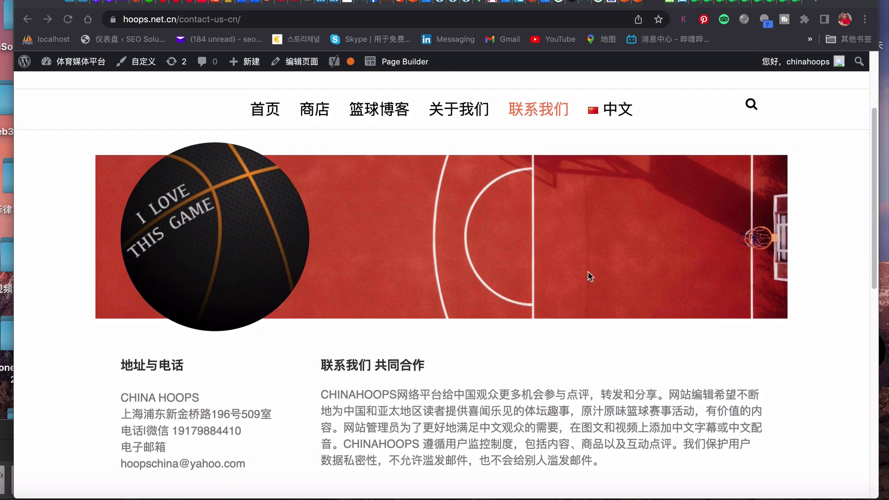
scroll(588, 273, down, 8)
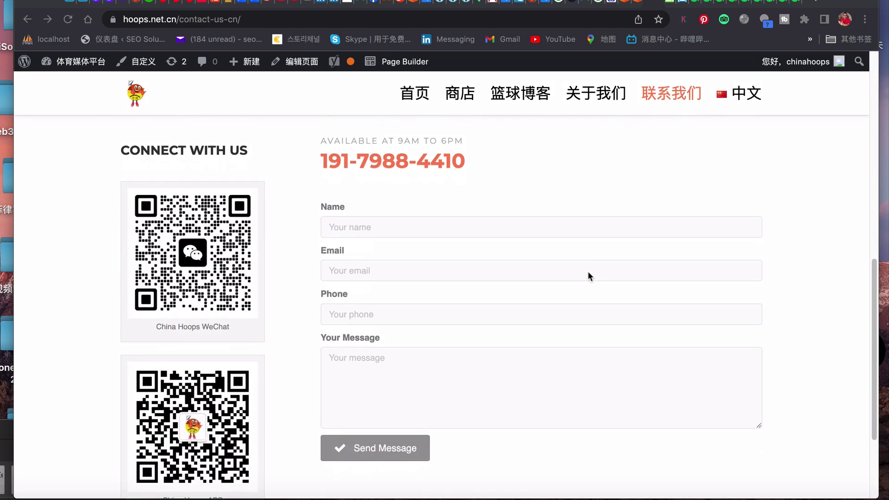
scroll(588, 272, down, 2)
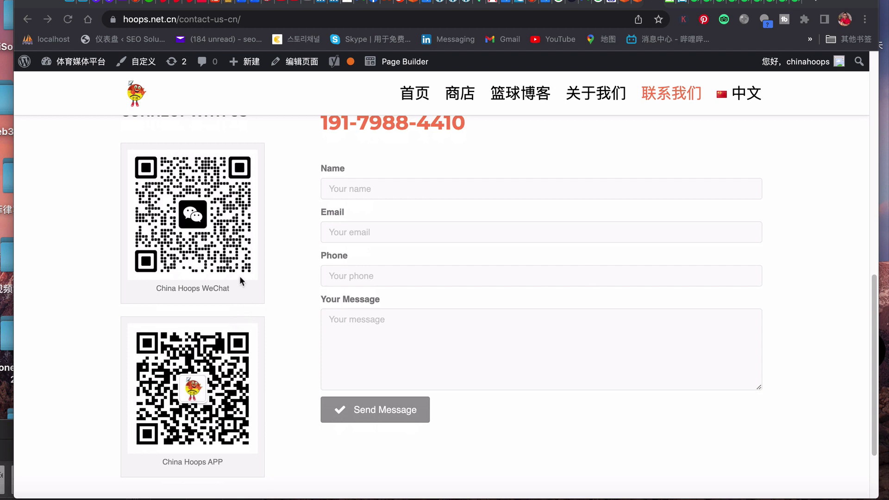
scroll(240, 276, up, 1)
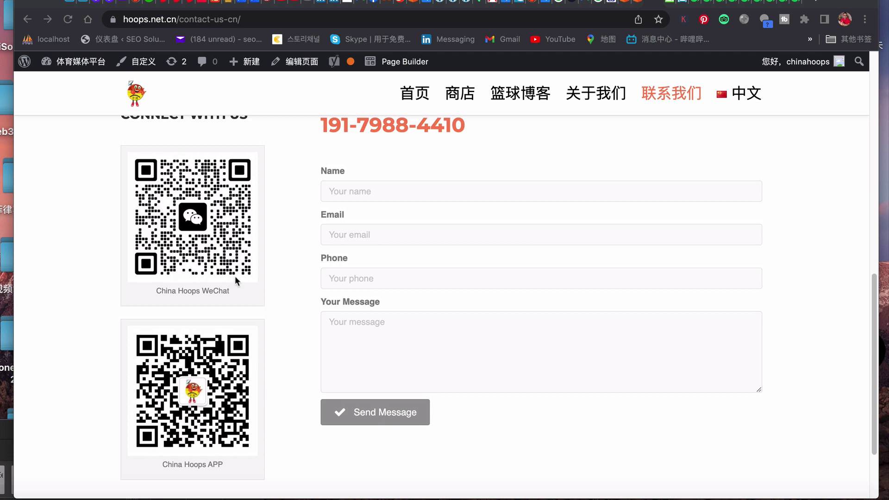
scroll(236, 276, down, 2)
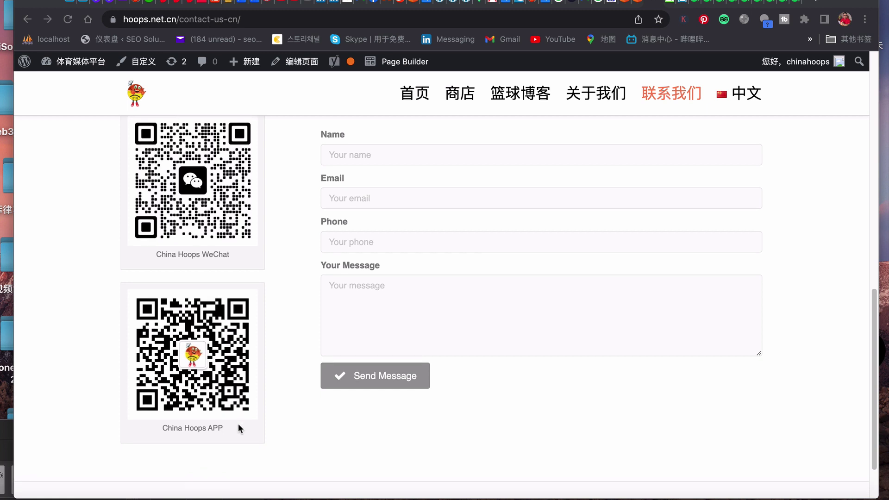
scroll(238, 425, down, 1)
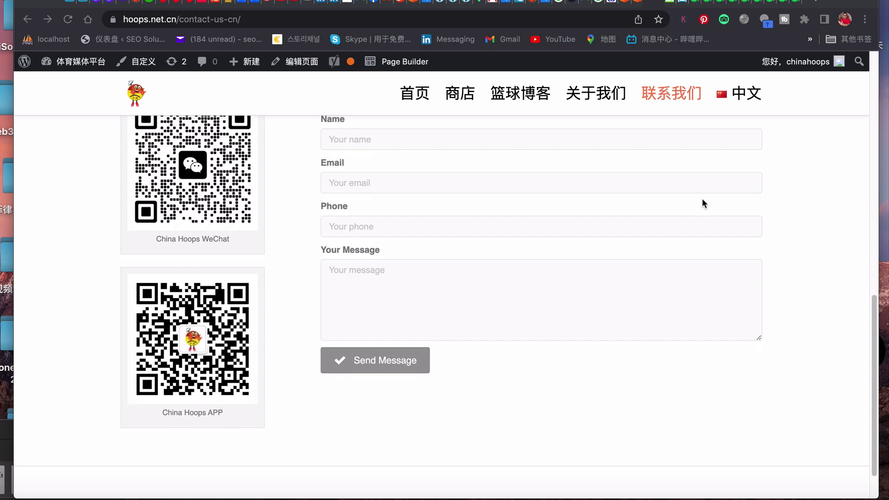
Go through the 视频合集 tab to the 自定义菜单 phone preview showing 导航, 篮球商店 and 联系我们.
click(797, 2)
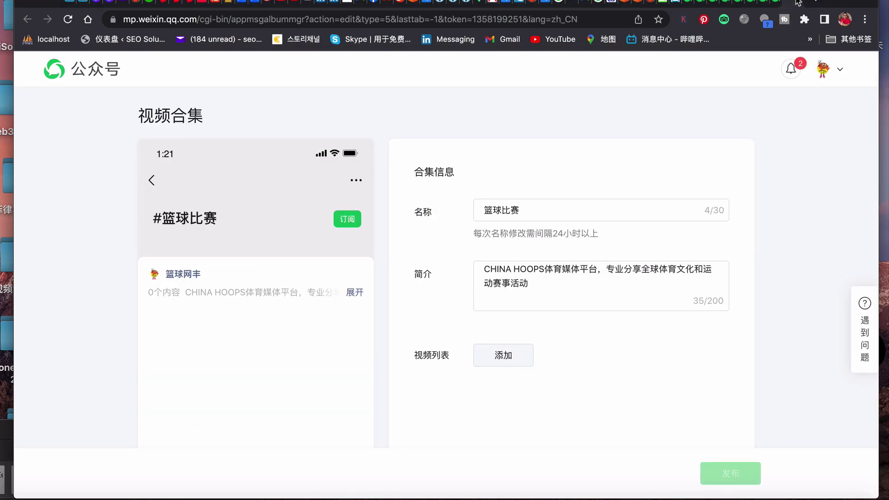
click(763, 3)
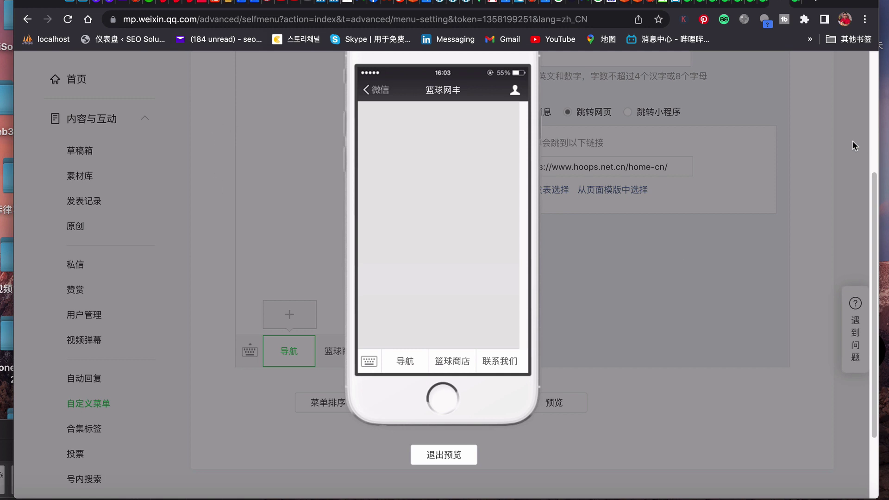
Return to the hoops.net.cn contact-us-cn tab with the China Hoops WeChat QR code.
click(653, 4)
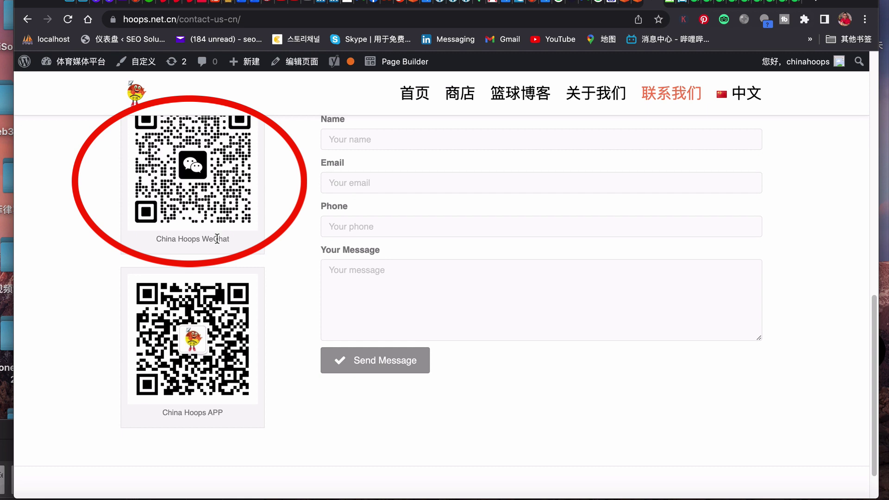
Switch via the 视频合集 tab back to the 自定义菜单 phone preview.
click(797, 3)
click(764, 4)
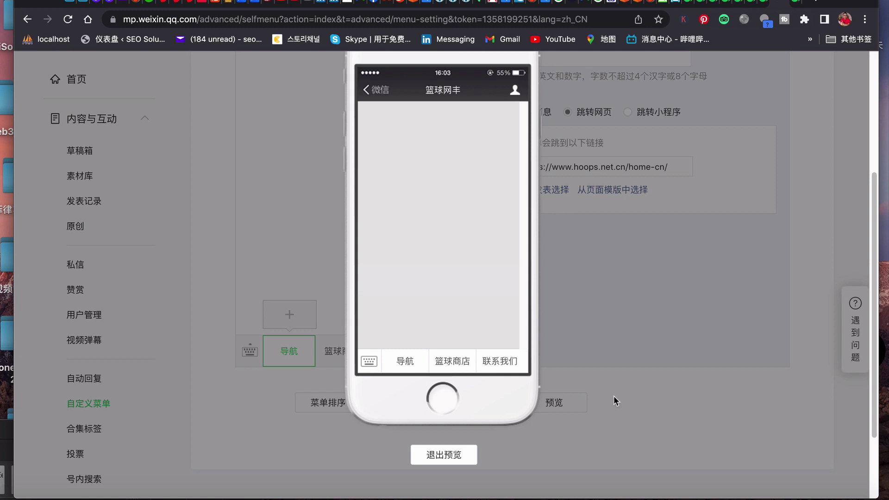
Open hoops.net.cn/home-cn/ from the 导航 preview item, then return to the WeChat menu editor.
click(406, 365)
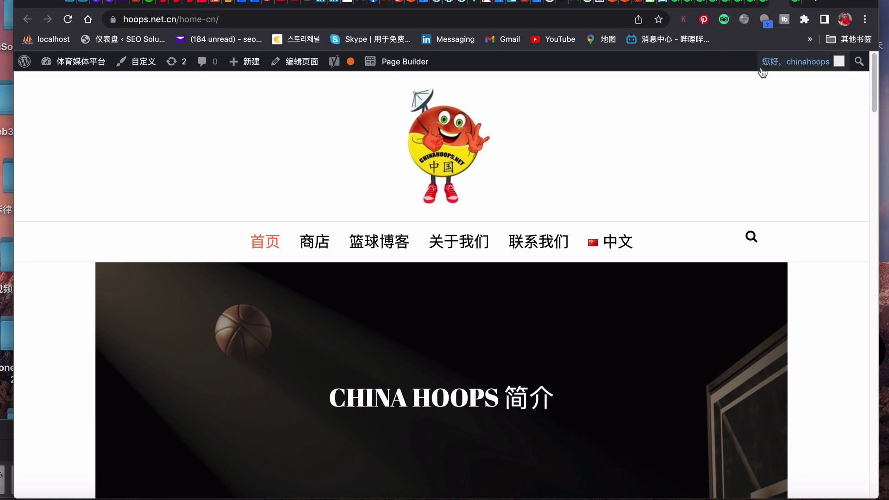
mouse_move(762, 72)
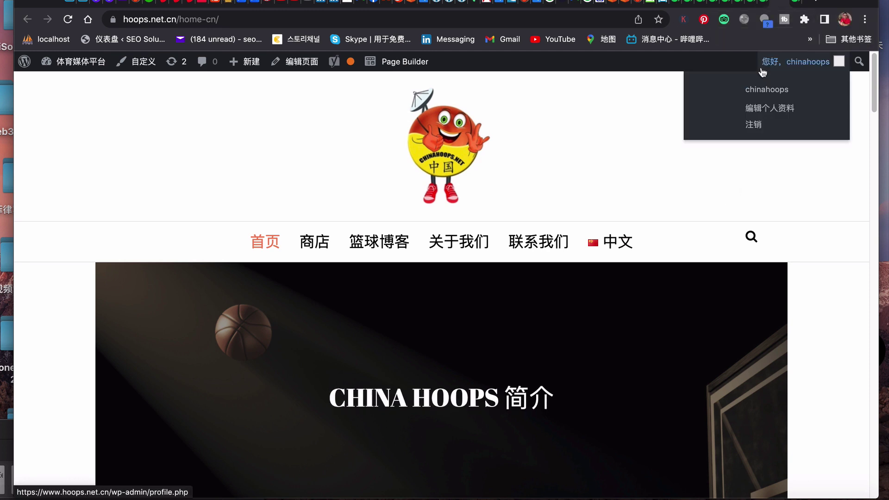
click(741, 6)
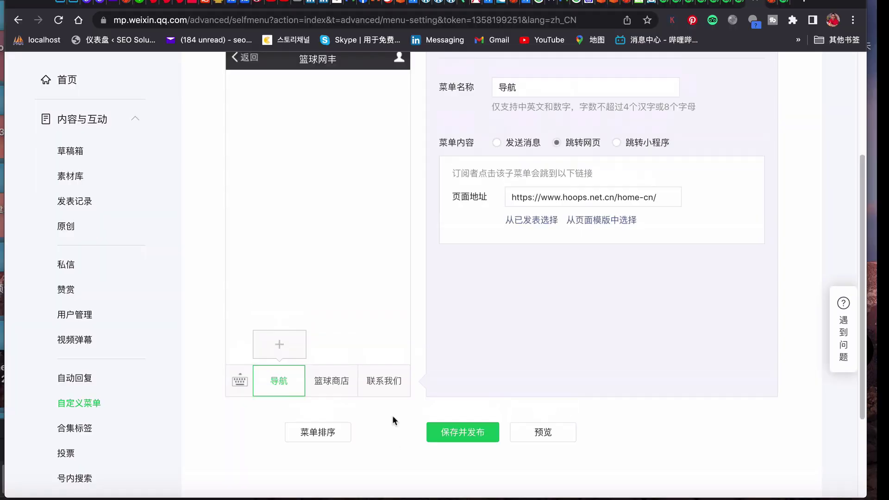
Scroll the left sidebar down toward 原创 under 内容与互动.
scroll(392, 415, up, 5)
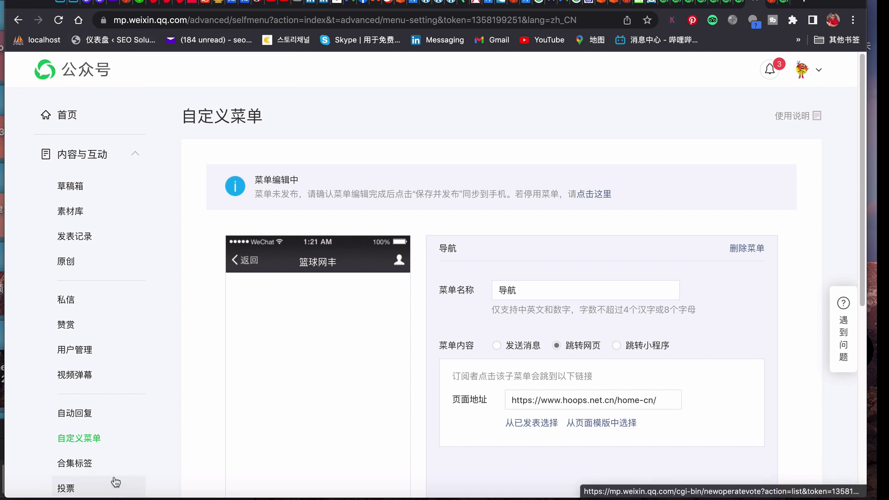
scroll(119, 455, down, 1)
scroll(119, 455, down, 2)
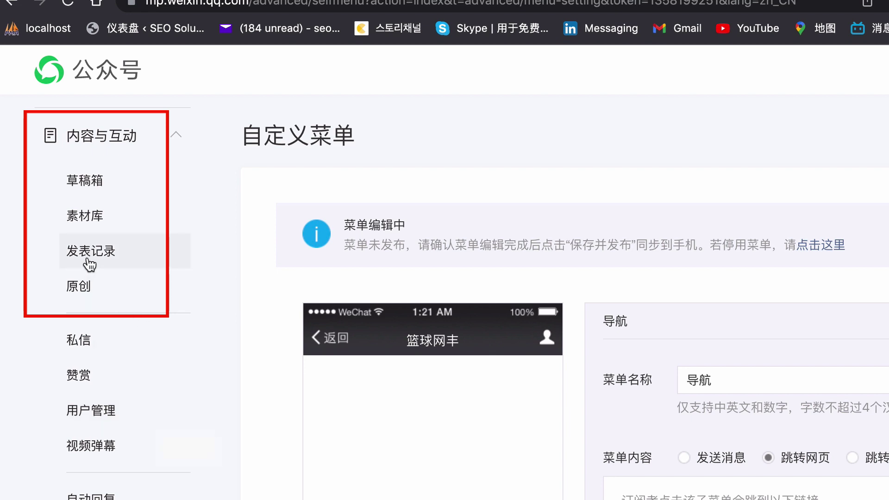
Choose 原创 in the sidebar and confirm 离开, discarding the unsaved menu changes.
click(86, 287)
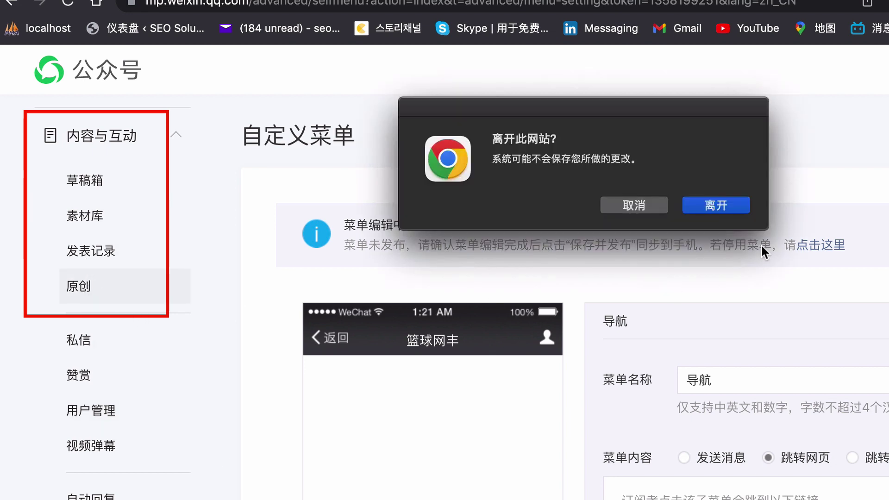
click(734, 206)
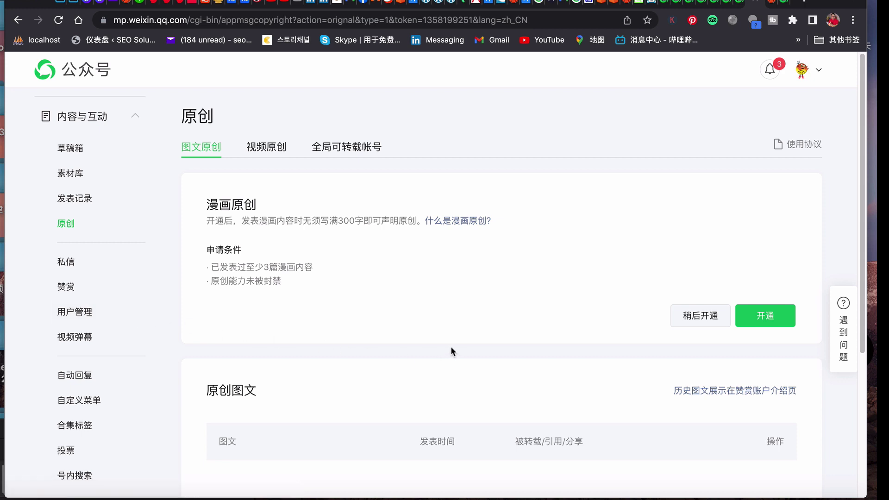
scroll(100, 280, up, 2)
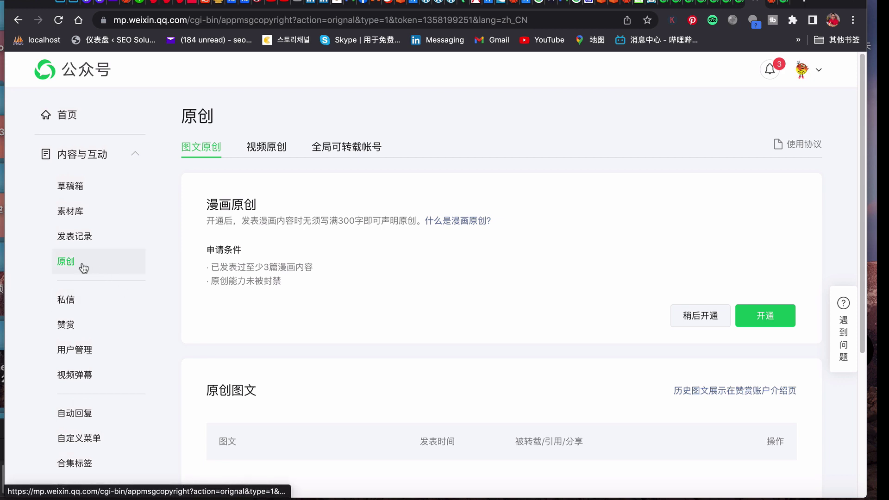
scroll(111, 271, down, 1)
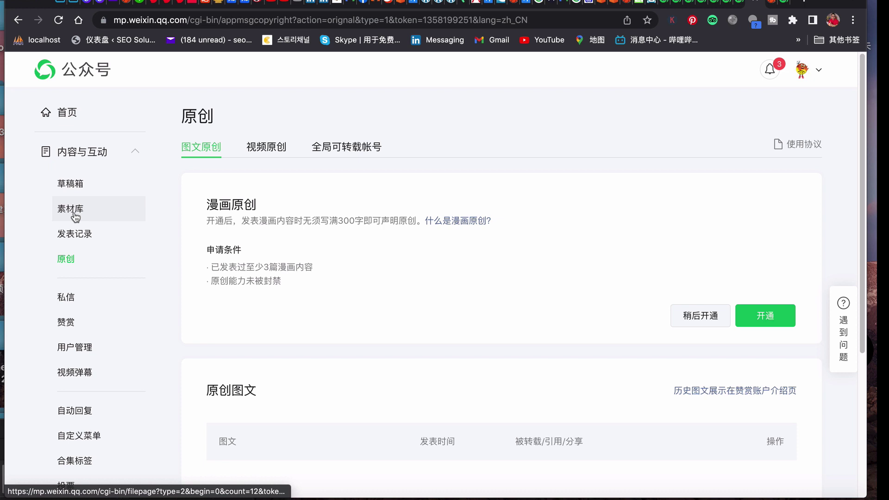
scroll(73, 211, down, 3)
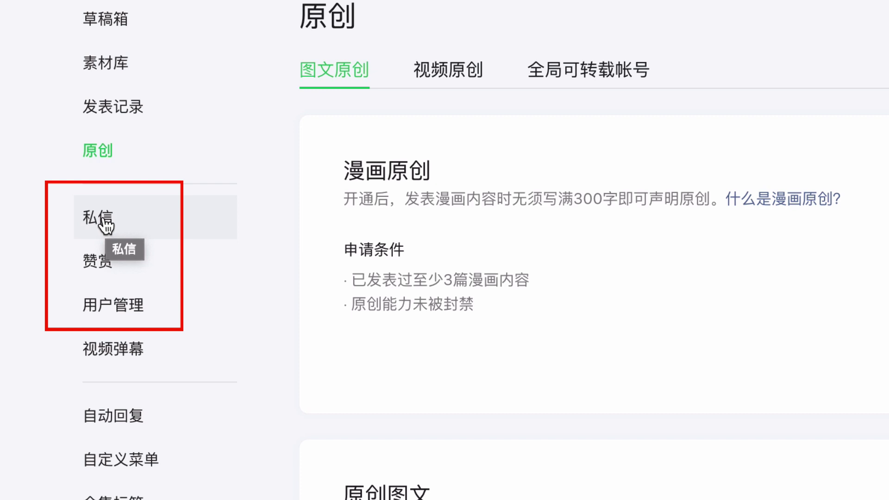
Open 私信 and scroll its empty last-30-days message list (暂无私信).
click(105, 222)
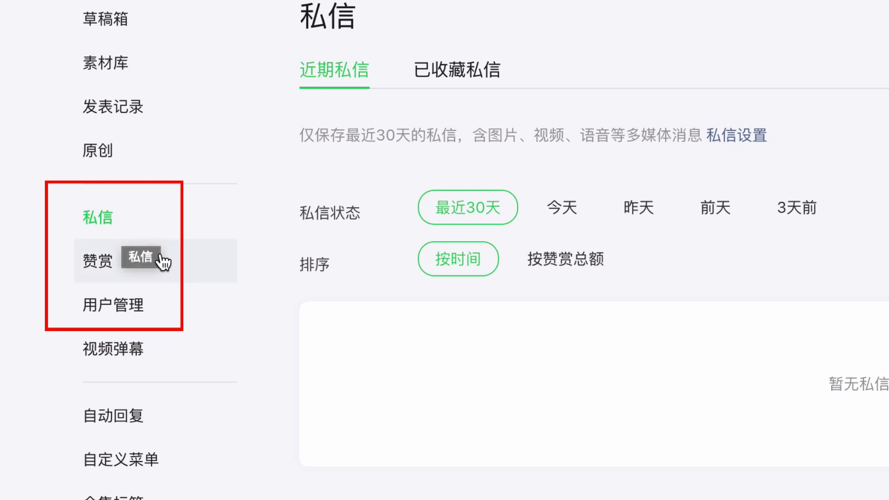
scroll(181, 278, down, 1)
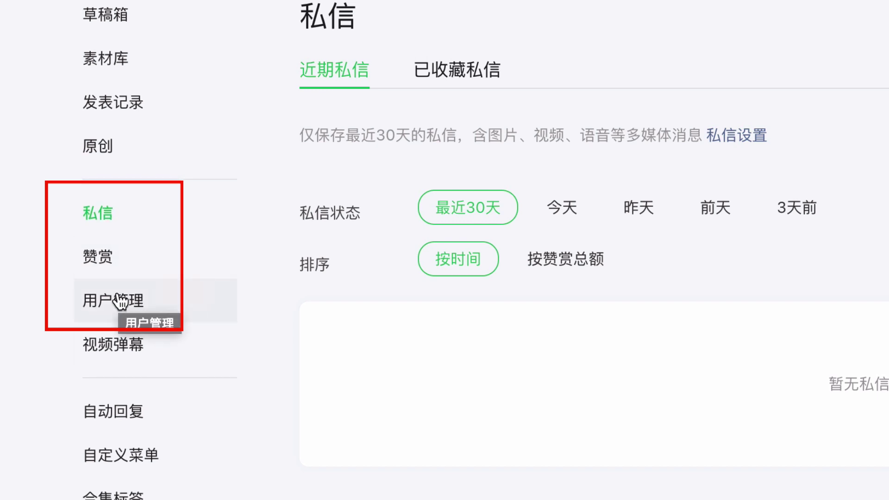
click(122, 302)
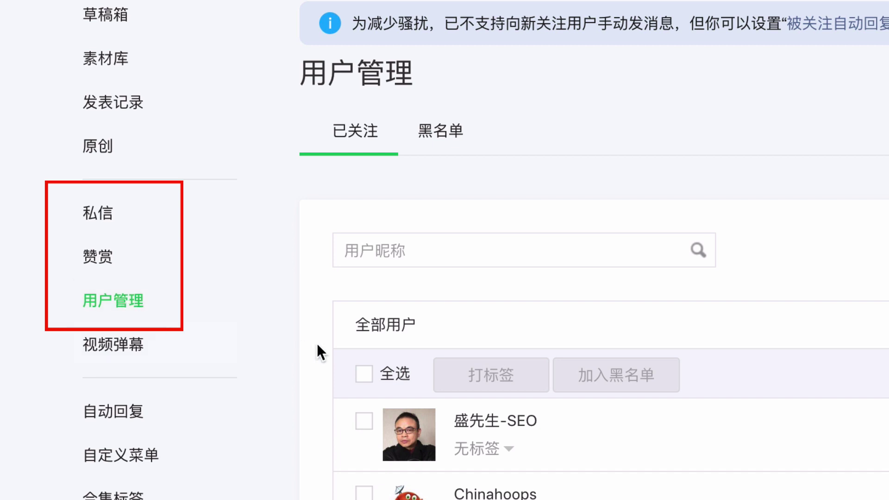
scroll(656, 339, down, 3)
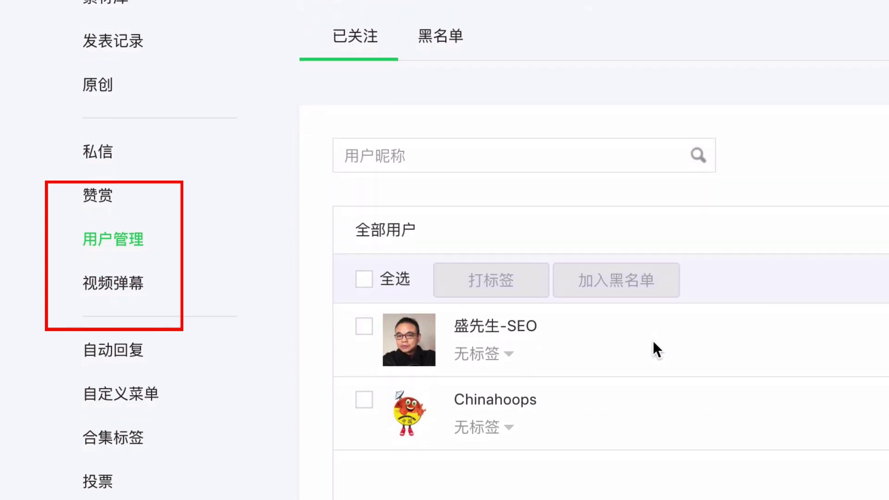
scroll(651, 340, down, 1)
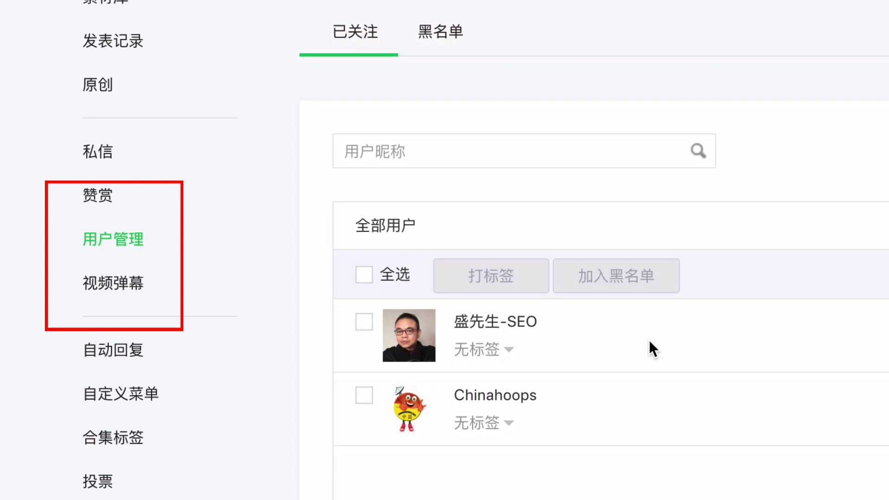
scroll(649, 340, down, 1)
scroll(607, 362, down, 2)
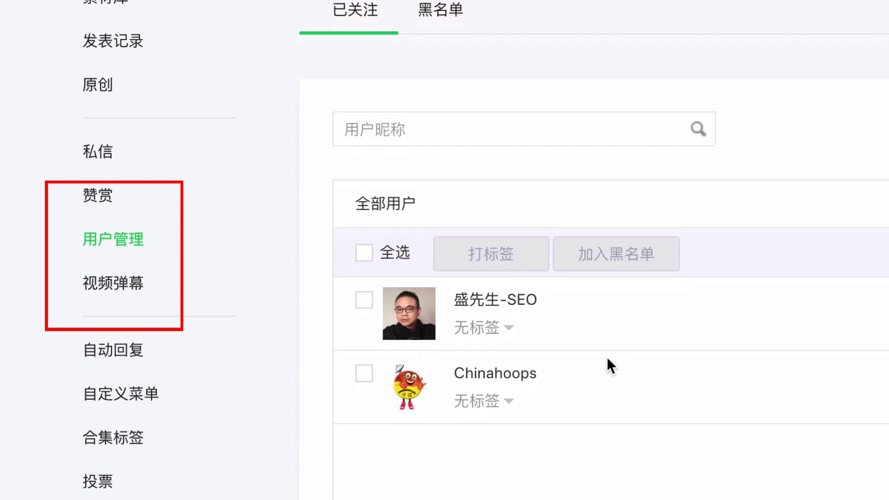
scroll(552, 340, down, 2)
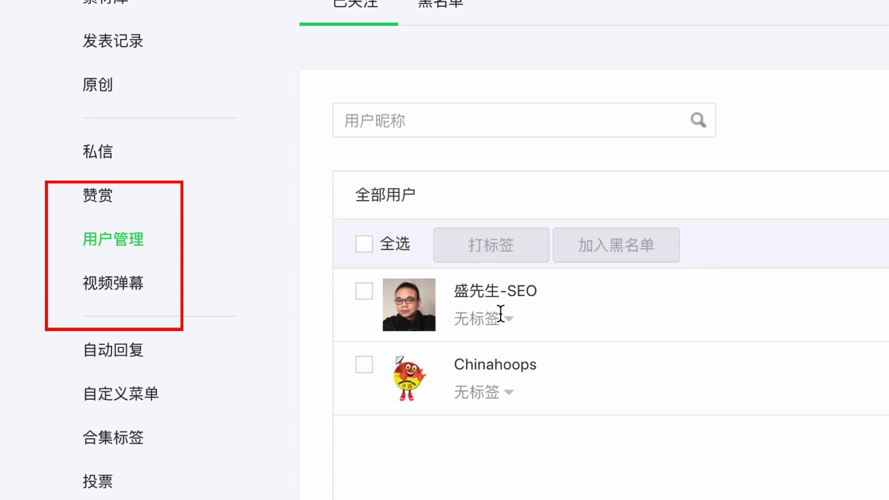
scroll(514, 327, down, 1)
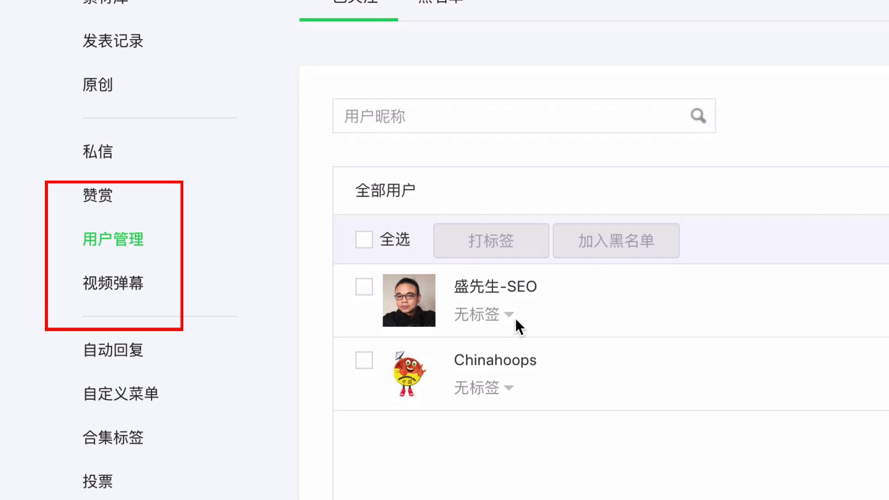
mouse_move(377, 282)
scroll(616, 436, down, 2)
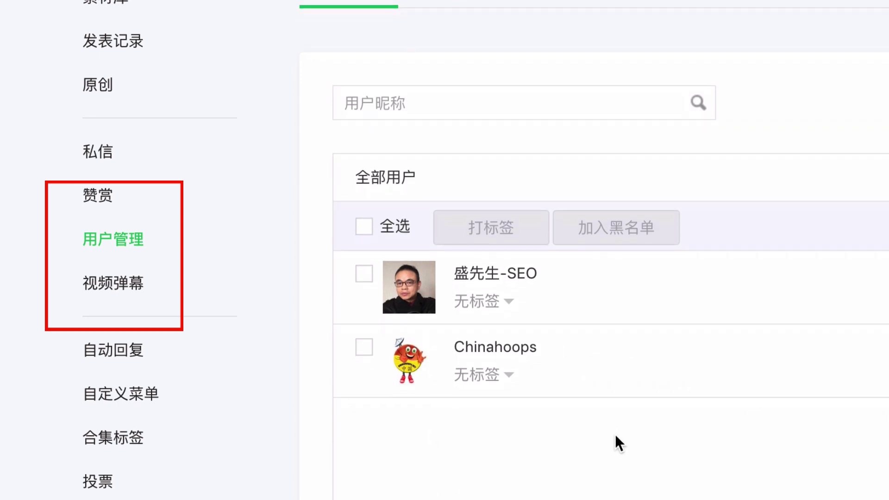
scroll(208, 431, down, 2)
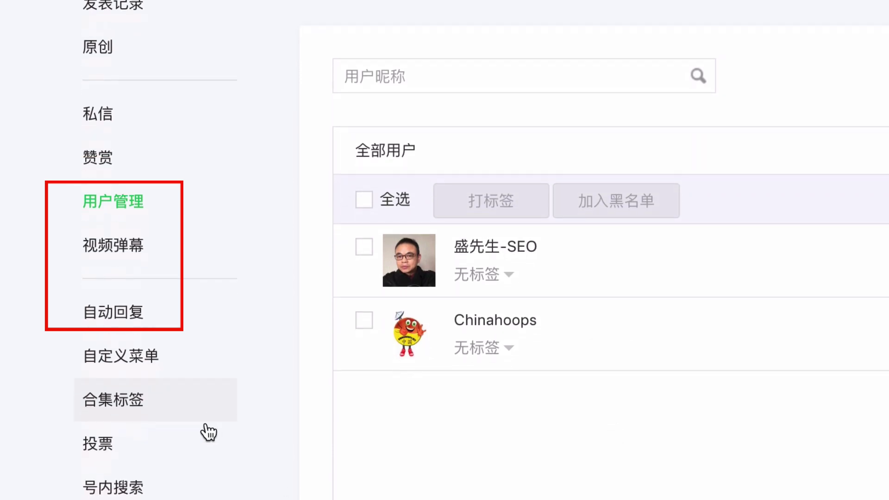
Open 自动回复, review the empty 被关注回复 text reply, and scroll the sidebar to 数据.
click(126, 322)
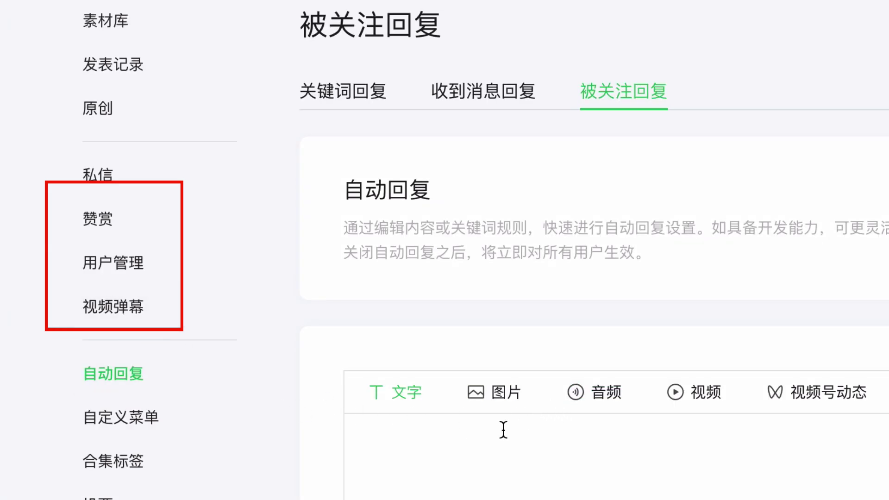
scroll(547, 438, down, 3)
scroll(548, 439, down, 2)
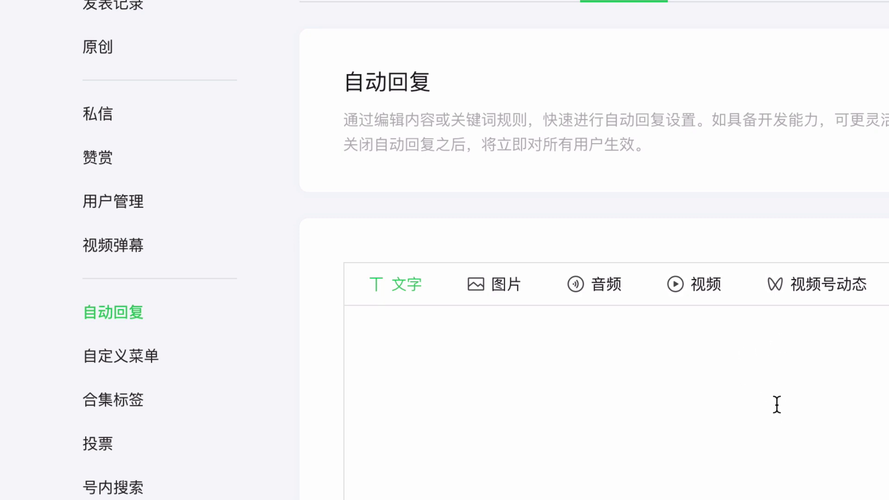
scroll(774, 406, down, 1)
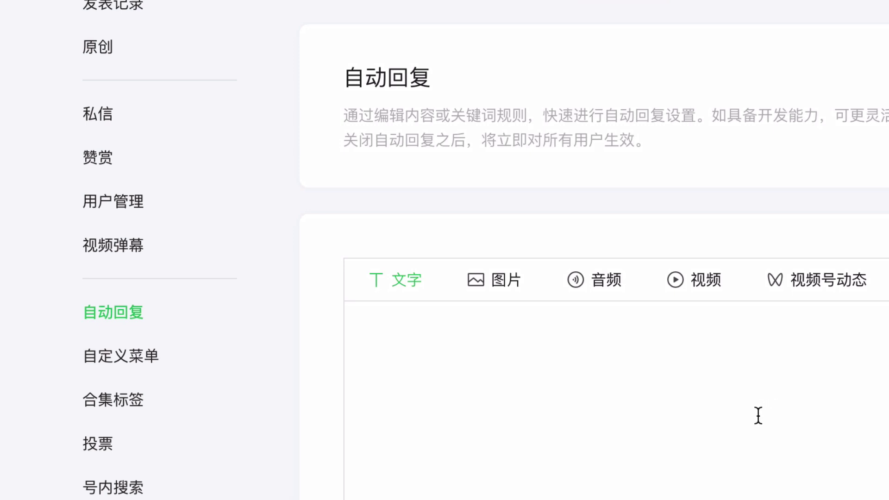
scroll(743, 416, down, 1)
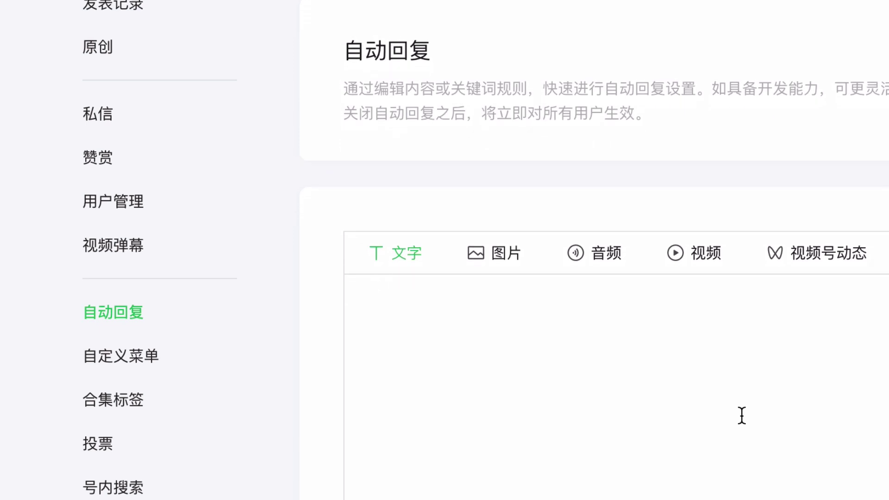
scroll(742, 416, up, 3)
scroll(742, 415, down, 3)
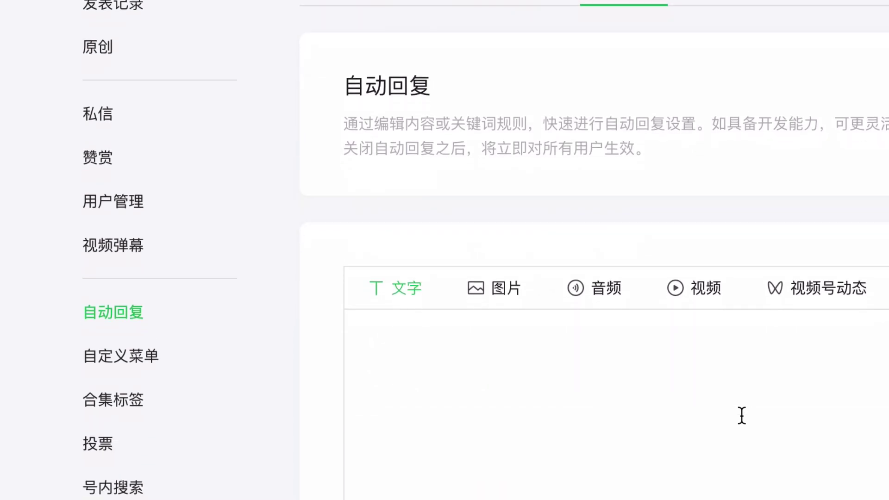
scroll(741, 413, down, 2)
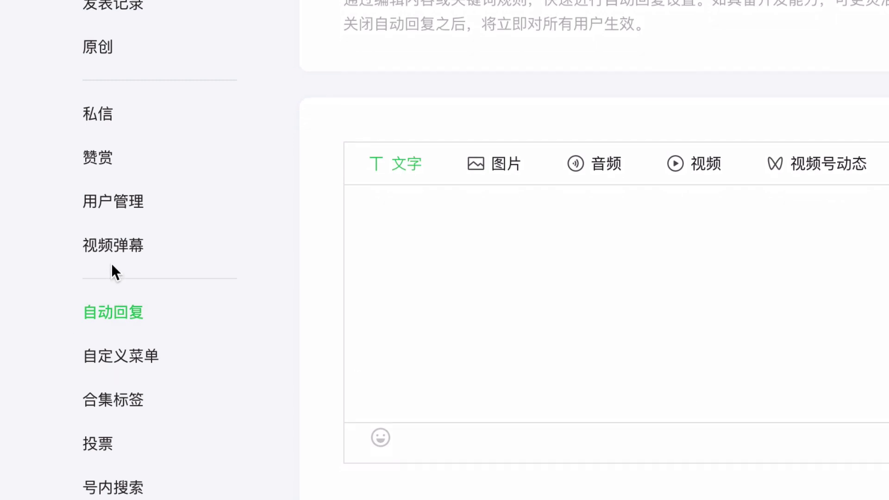
scroll(485, 395, down, 1)
scroll(486, 395, down, 1)
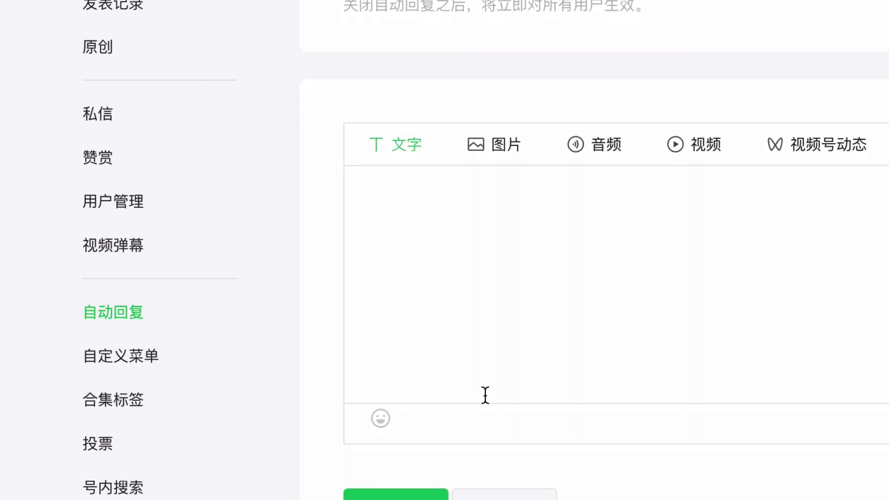
scroll(484, 395, down, 2)
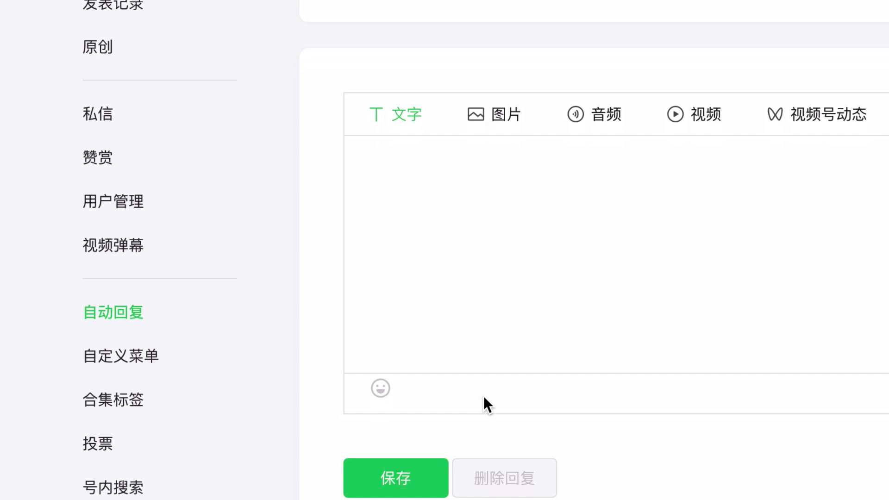
scroll(165, 348, down, 3)
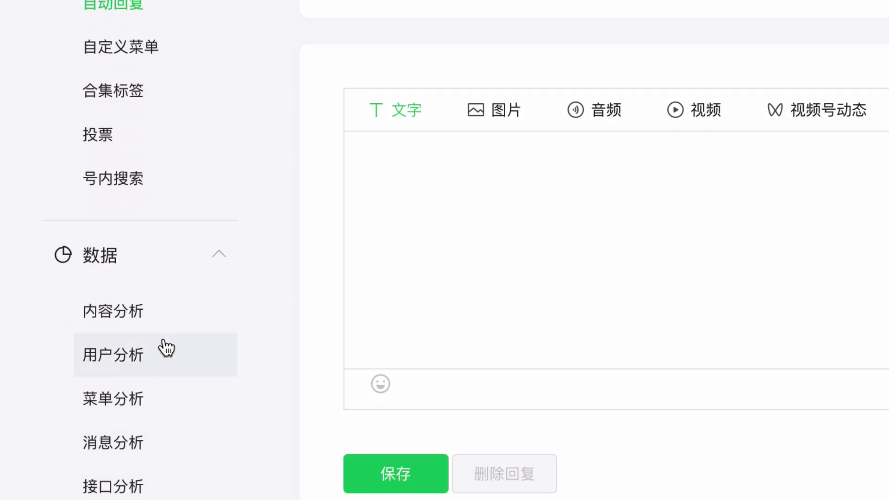
scroll(157, 342, down, 2)
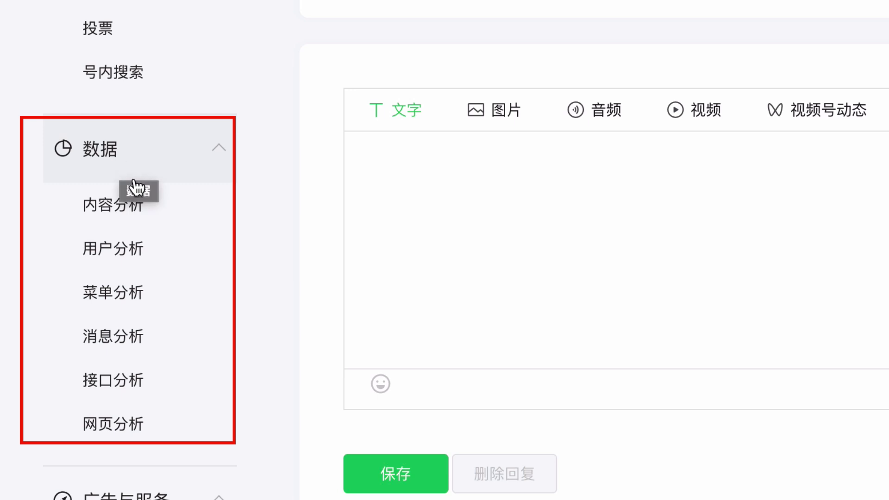
scroll(129, 195, down, 1)
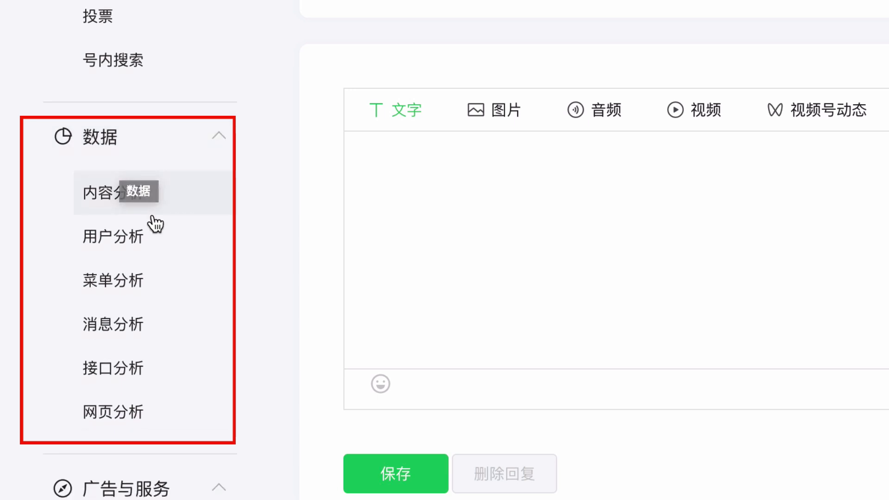
Browse 内容分析 statistics, then open 用户分析 showing 0 unfollows and 0% changes yesterday.
click(122, 202)
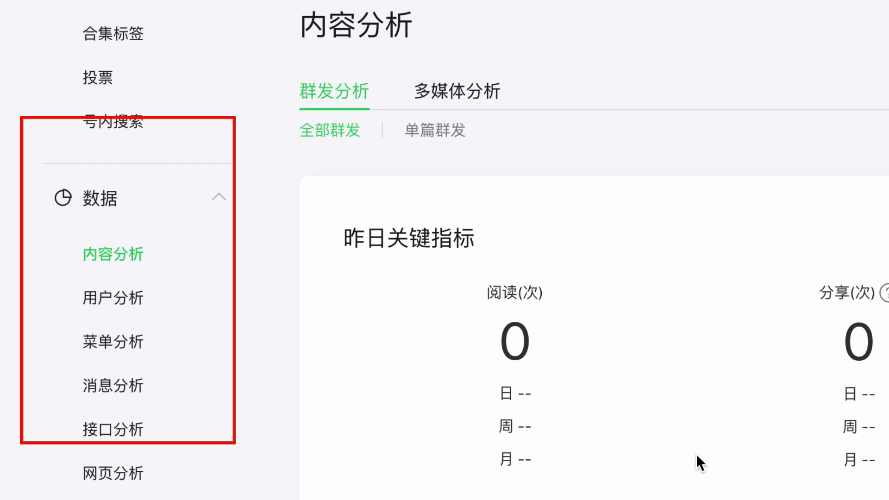
scroll(696, 453, down, 2)
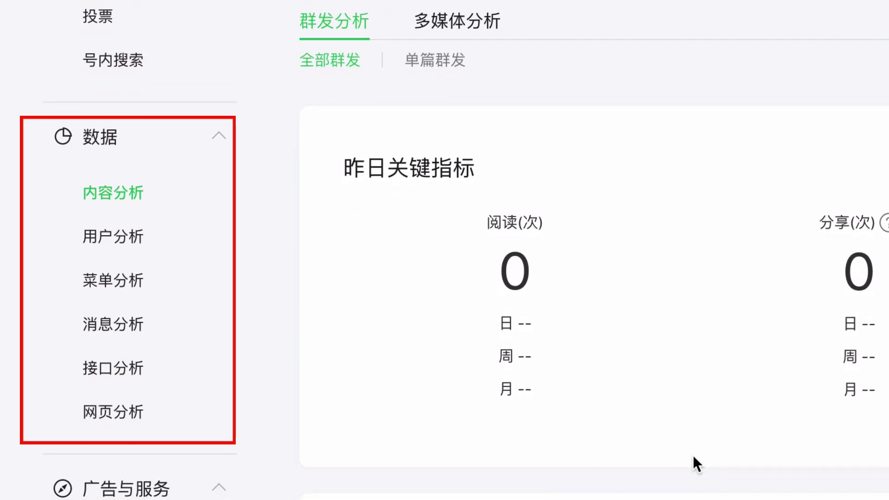
scroll(690, 457, down, 1)
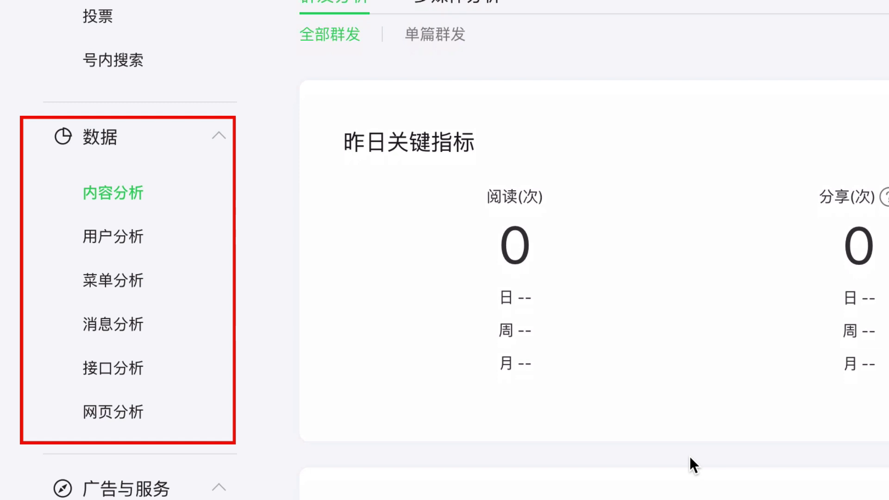
scroll(690, 457, down, 1)
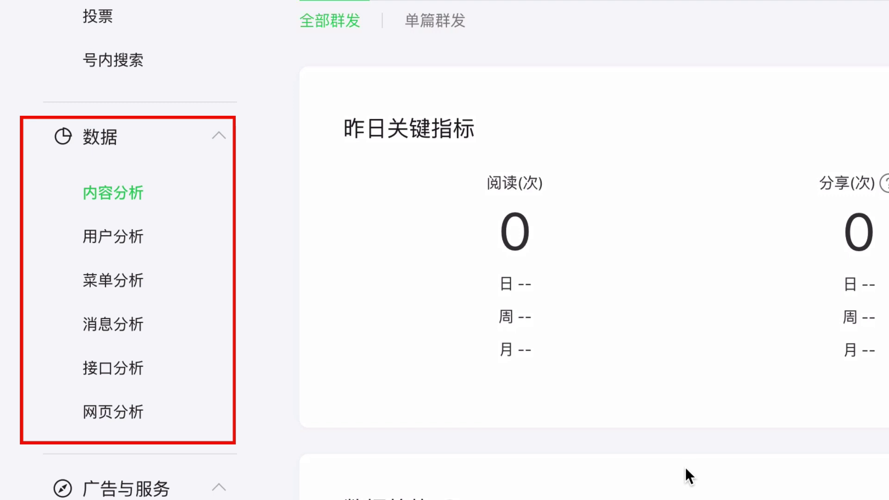
scroll(684, 467, down, 1)
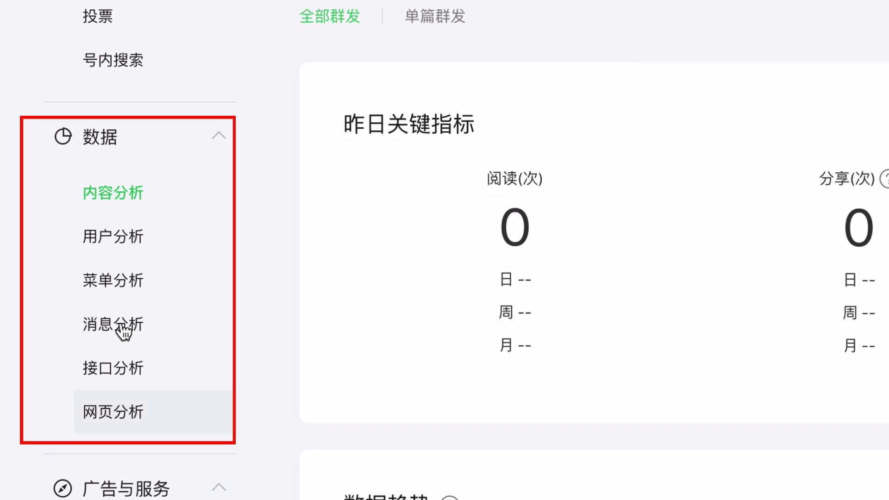
click(122, 245)
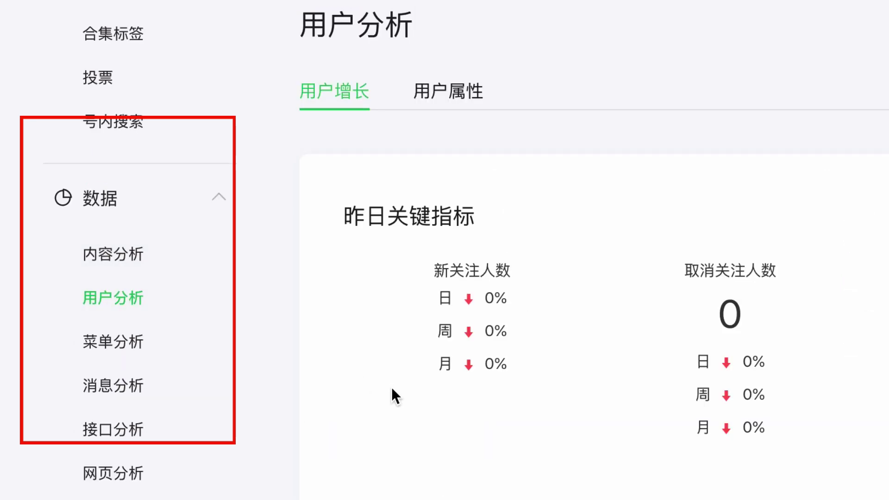
scroll(391, 388, down, 2)
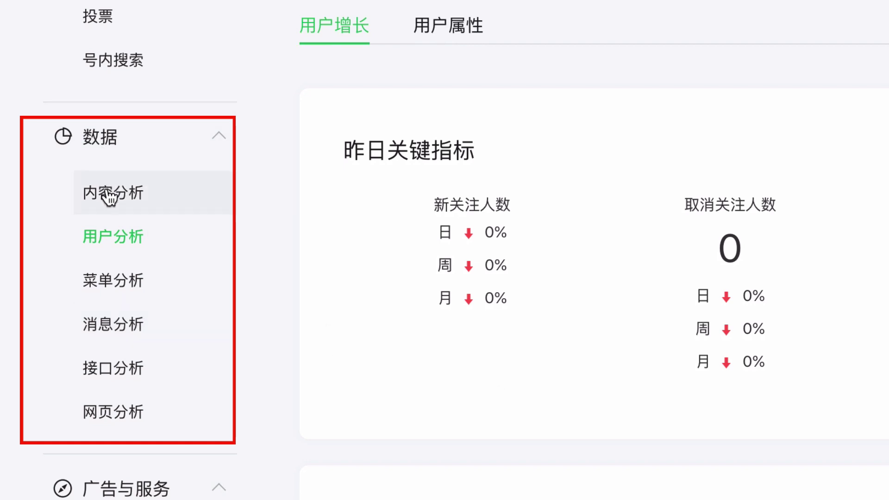
Scroll the backend sidebar down to the 广告与服务 section where 微信支付 is listed.
scroll(109, 197, down, 2)
scroll(109, 200, down, 3)
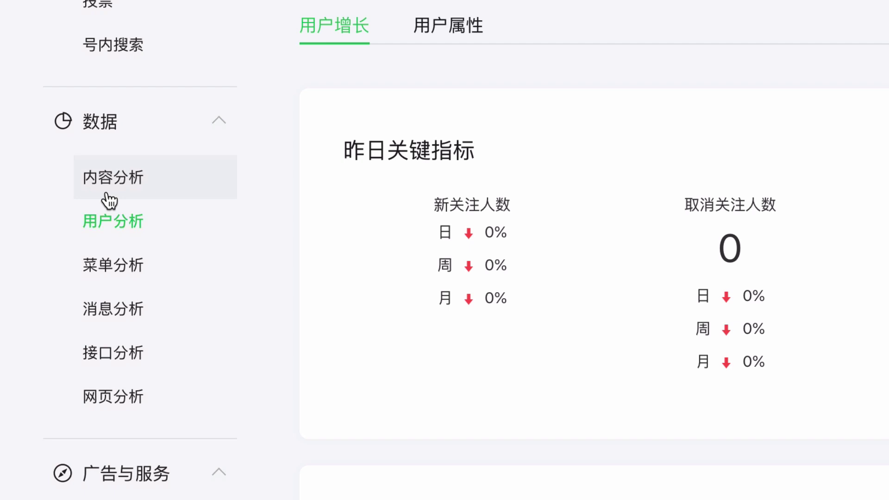
scroll(110, 204, down, 7)
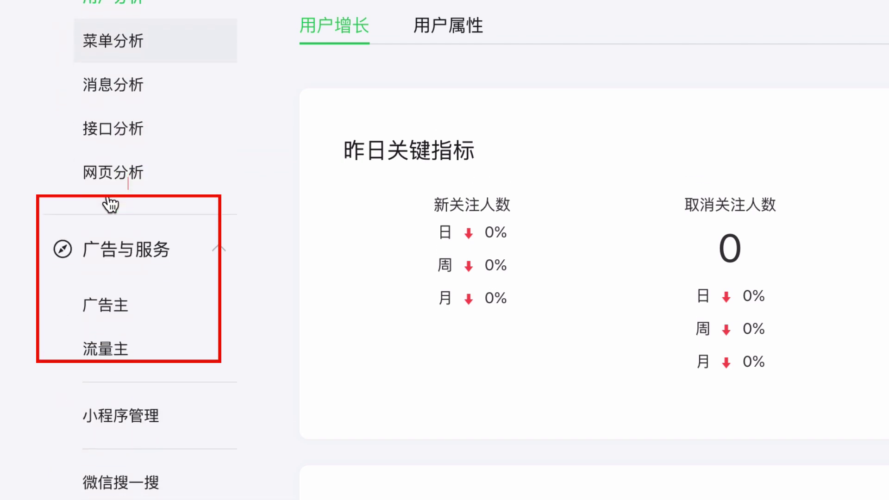
scroll(108, 305, down, 1)
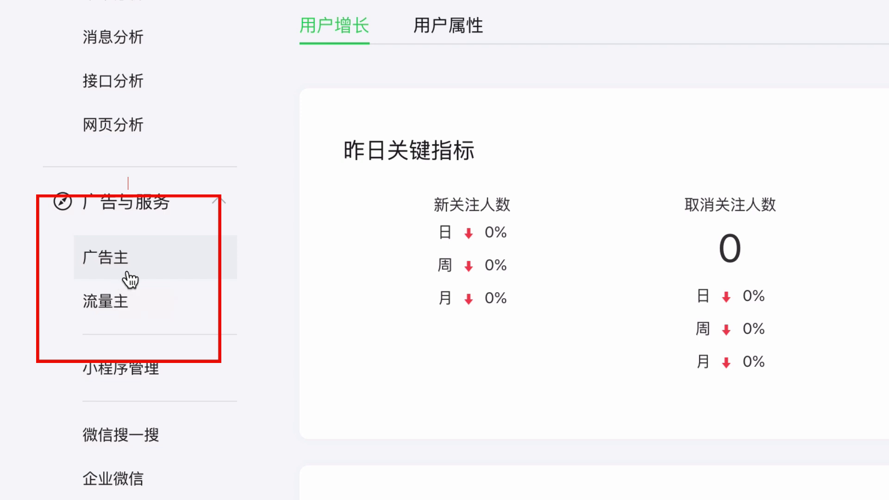
scroll(129, 280, down, 1)
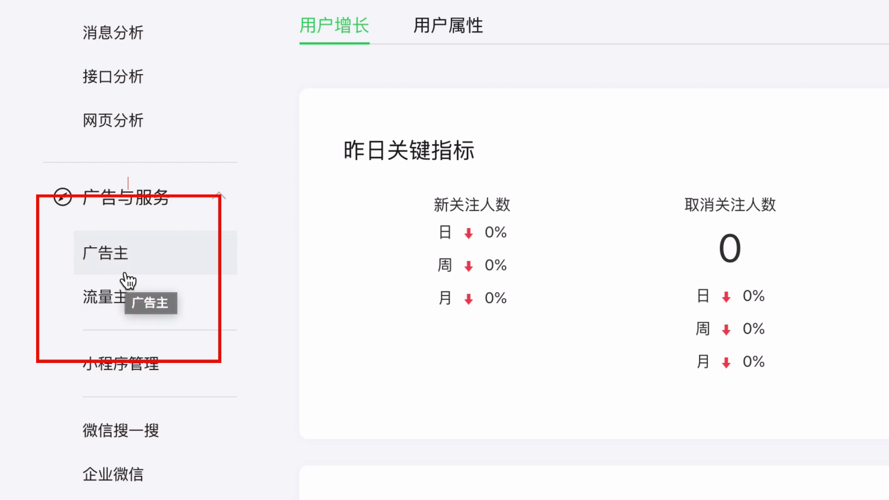
scroll(129, 280, down, 5)
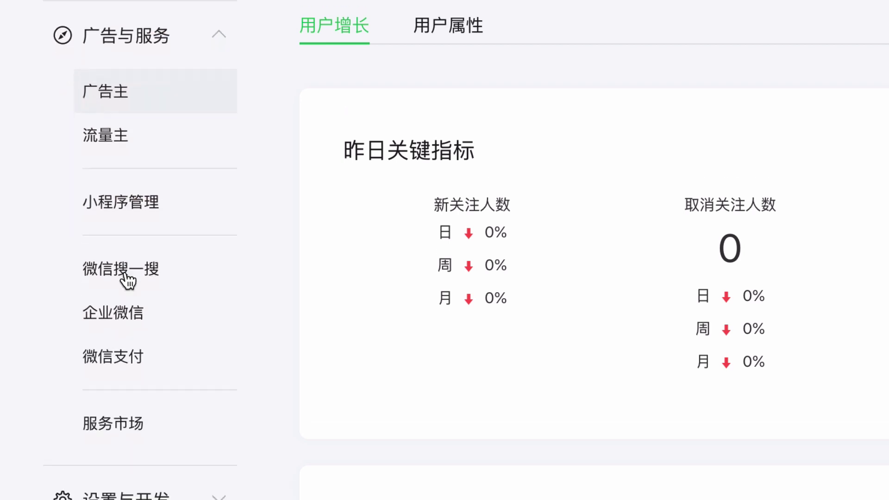
scroll(127, 280, down, 2)
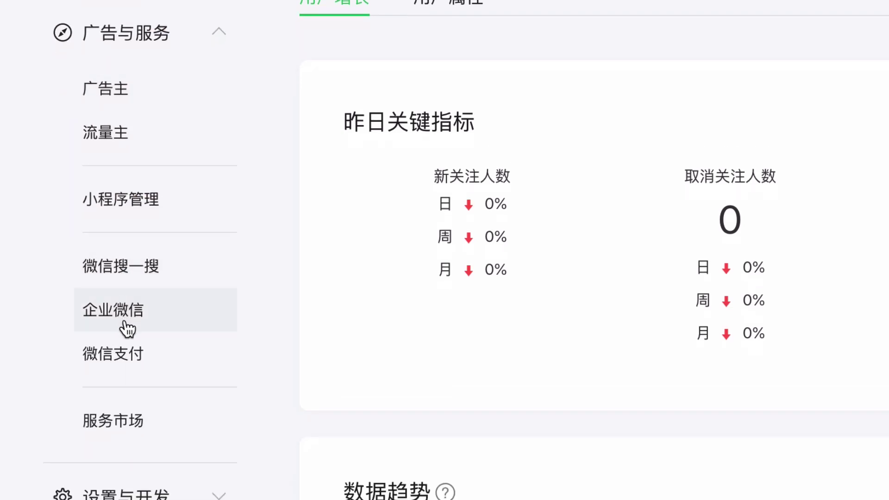
click(131, 361)
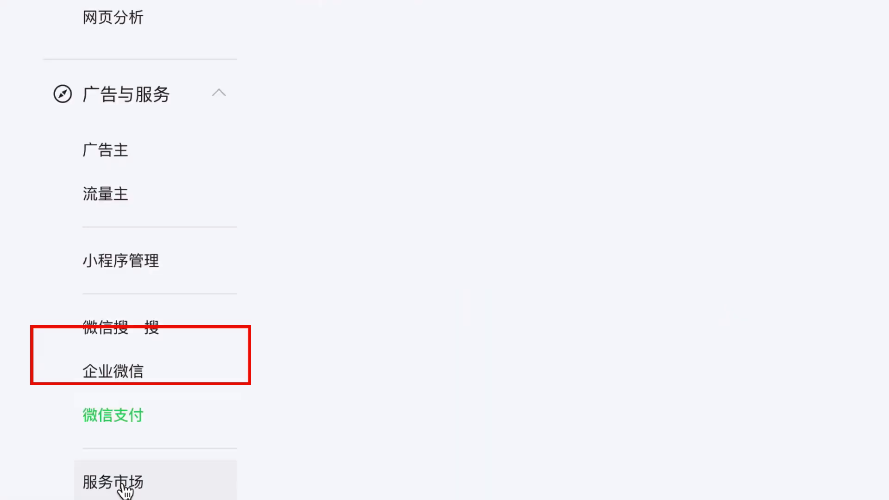
scroll(167, 419, down, 2)
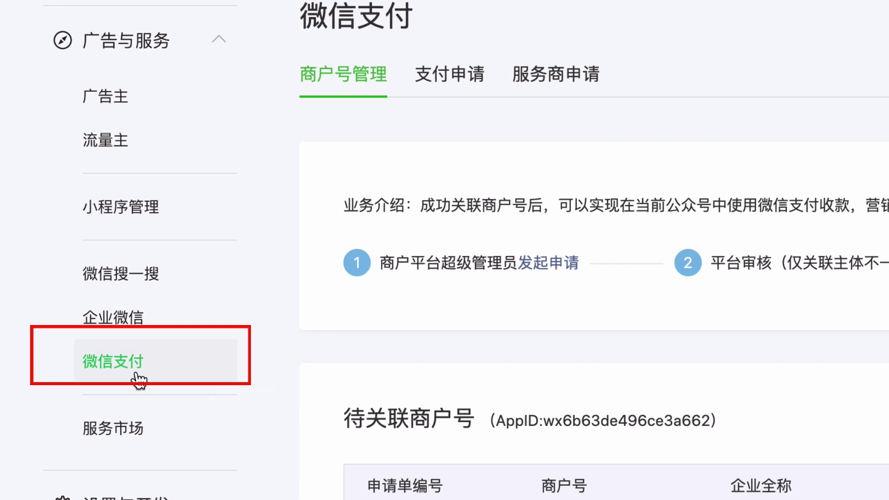
scroll(138, 381, down, 1)
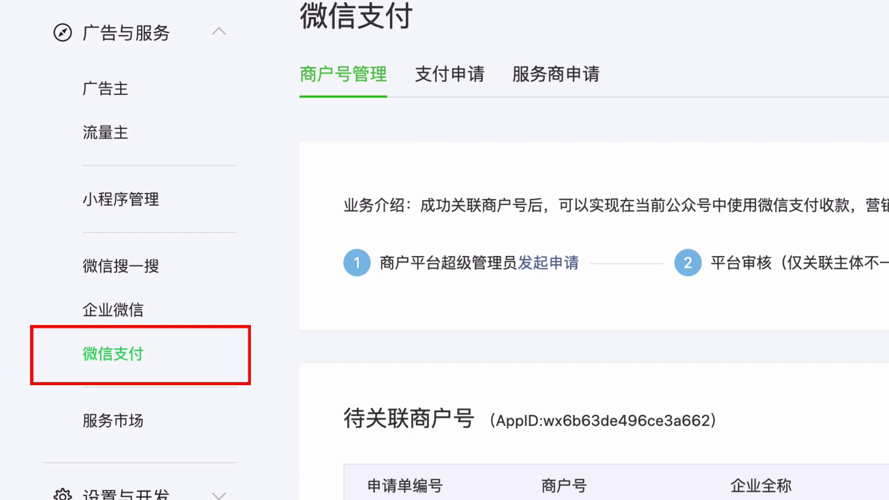
scroll(140, 250, down, 5)
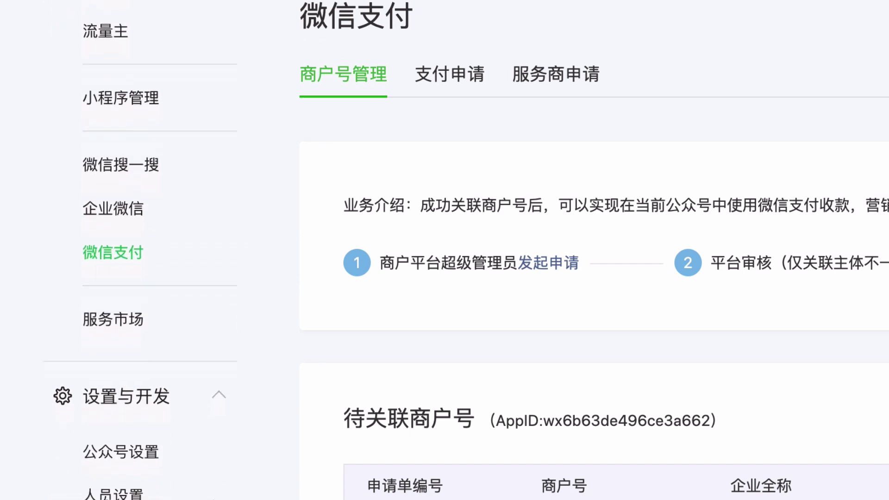
scroll(139, 250, down, 1)
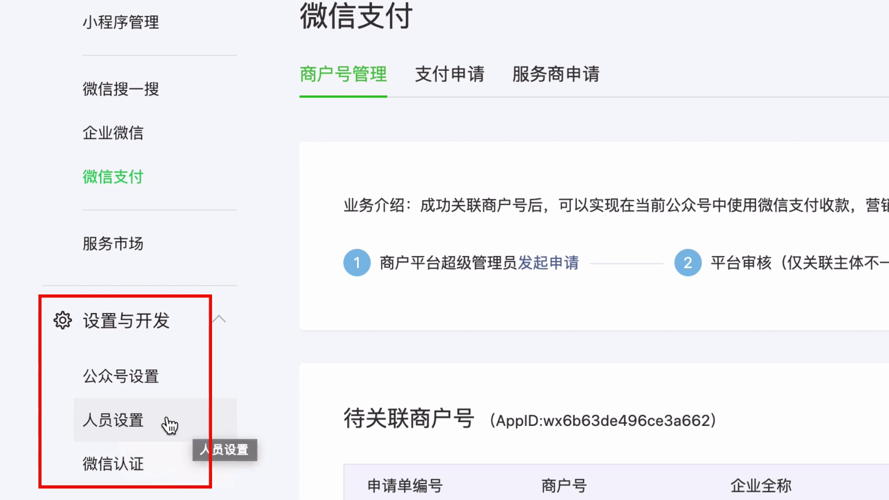
scroll(158, 426, down, 1)
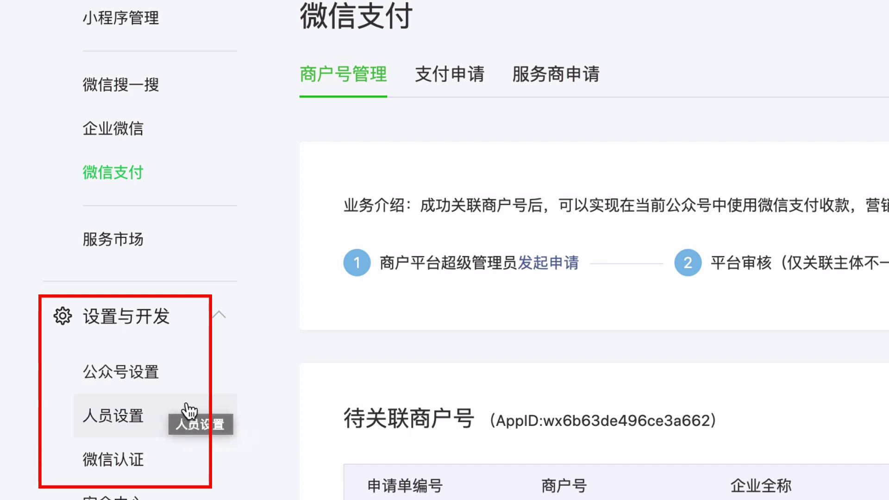
scroll(172, 401, up, 10)
scroll(174, 405, up, 5)
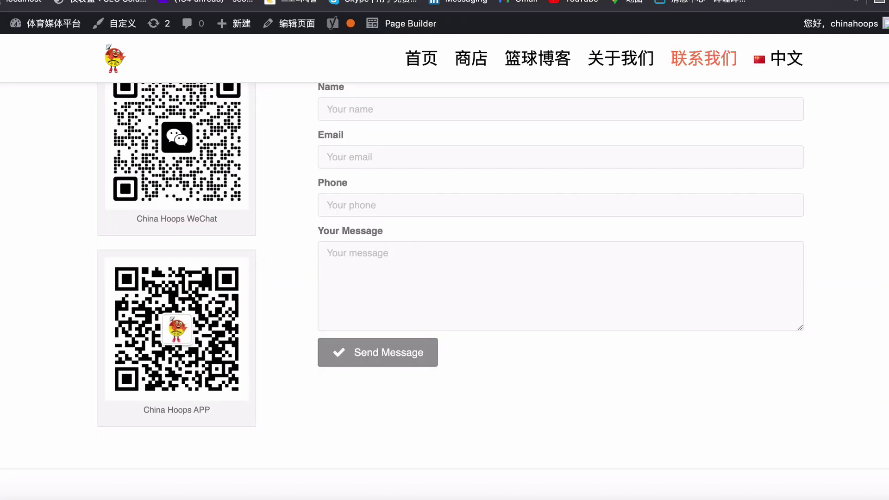
Go back to the top of the hoops.net.cn page and open the 篮球博客 listing.
scroll(546, 410, up, 10)
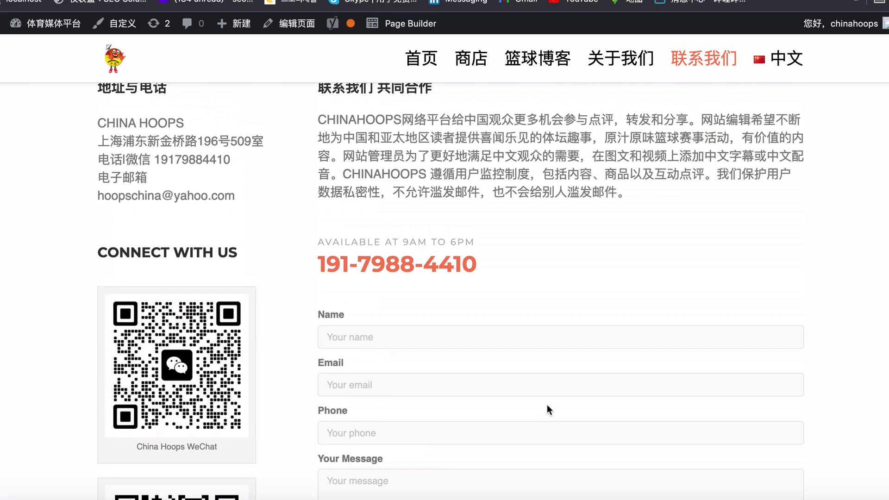
scroll(546, 404, up, 6)
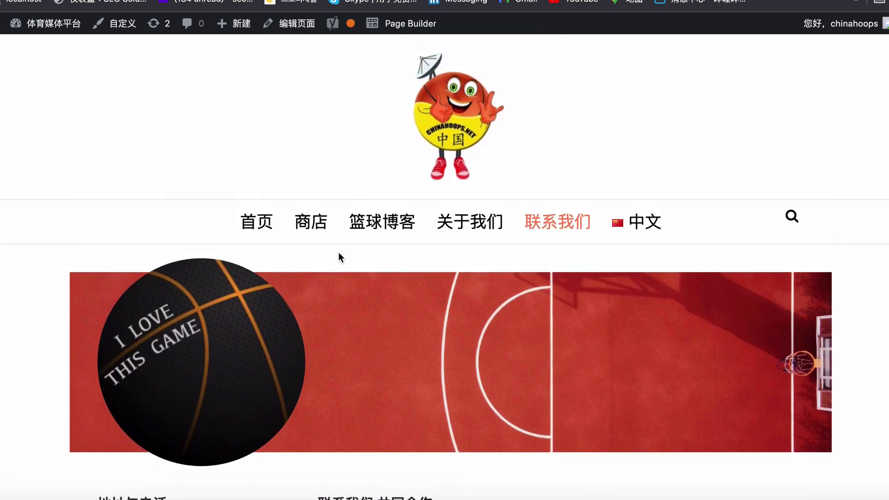
click(396, 224)
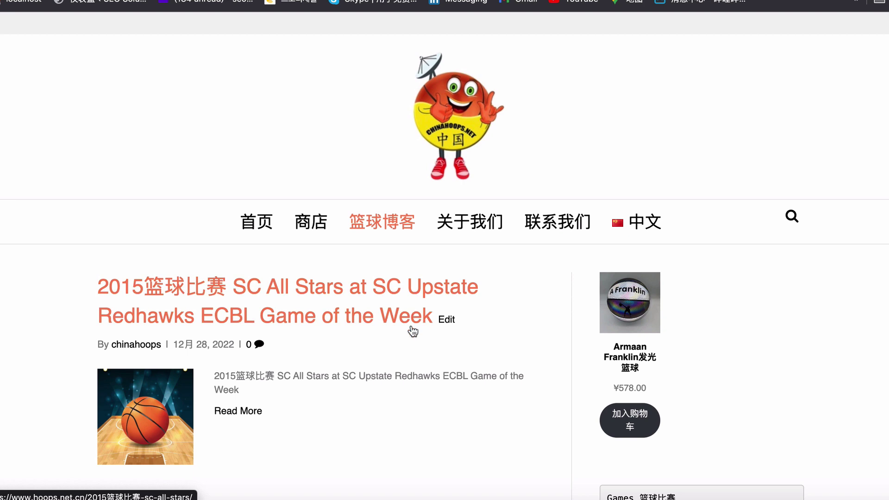
Open the SC All Stars ECBL Game of the Week post and bring its 15:44 game video into view.
scroll(389, 356, down, 3)
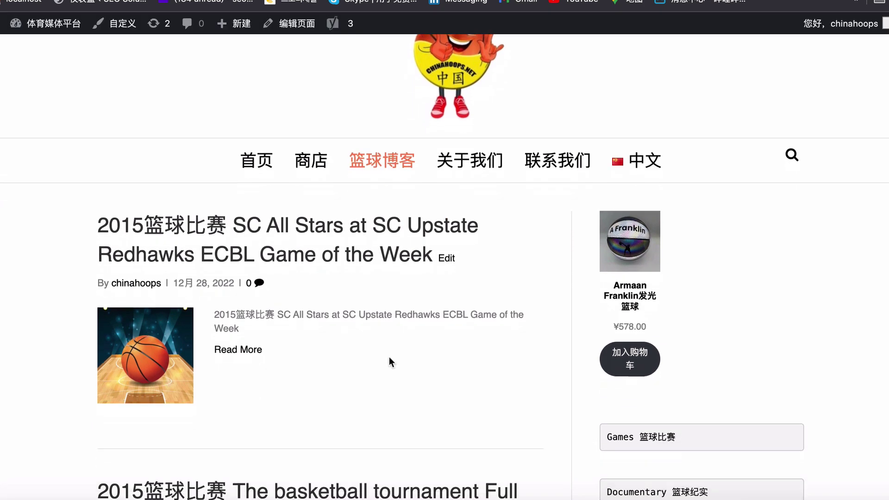
scroll(389, 358, down, 3)
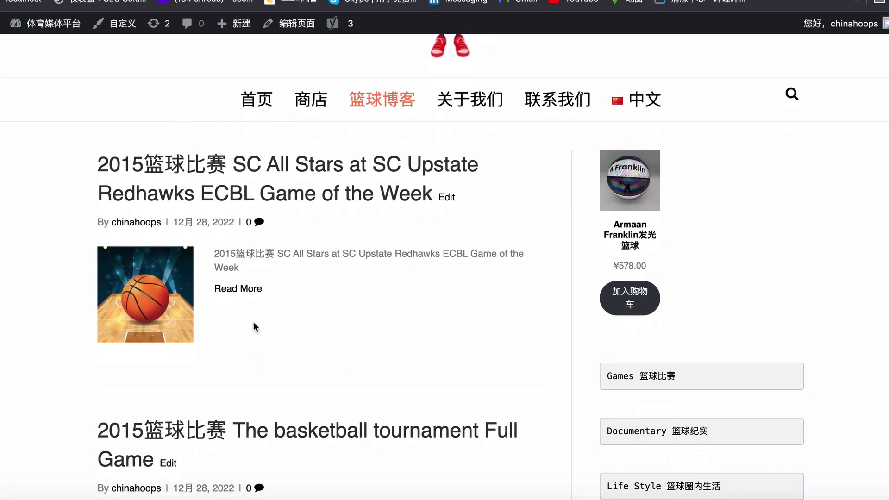
click(246, 290)
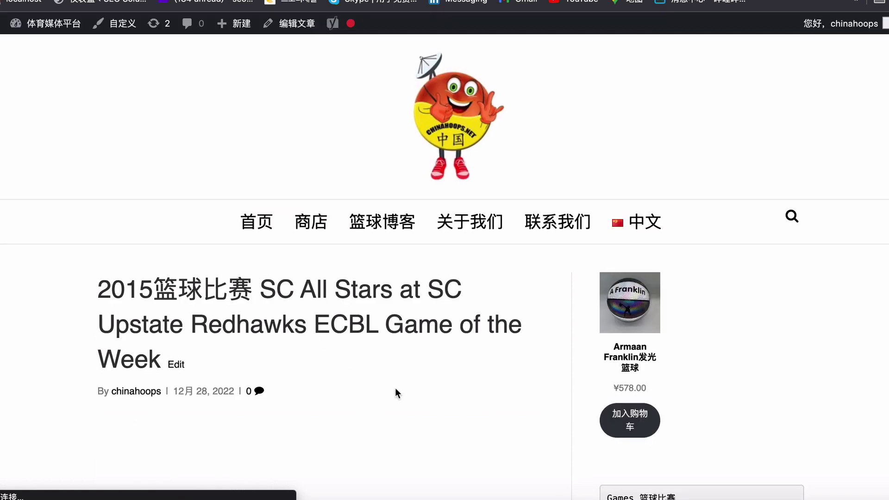
scroll(395, 389, down, 4)
scroll(395, 388, down, 5)
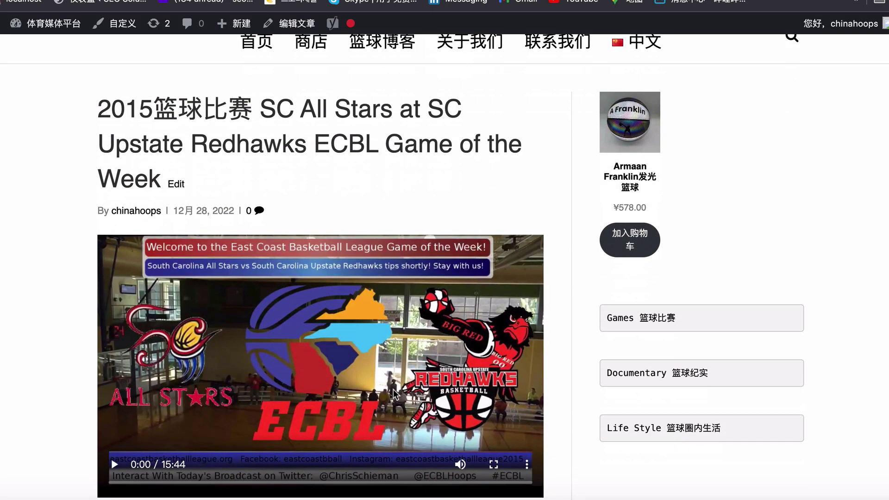
scroll(395, 393, up, 1)
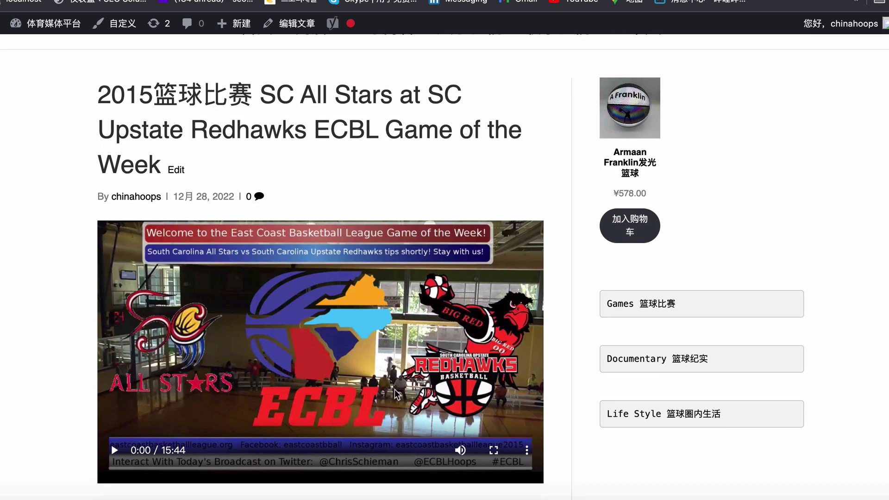